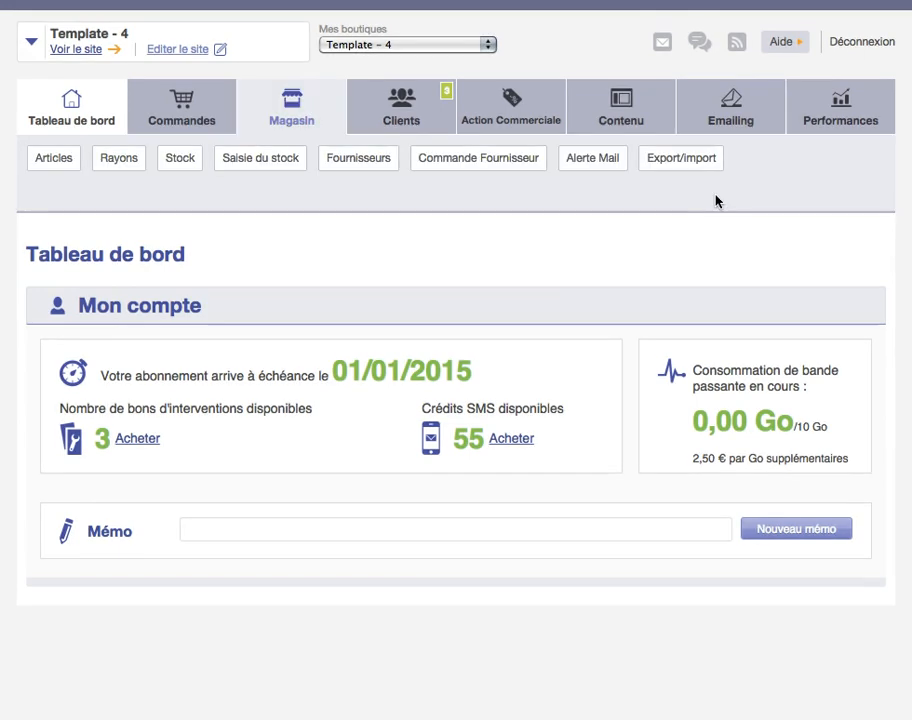
# Open the shop's Export/Import page, review the other bases, and choose the modification method with the produits base
pyautogui.click(681, 165)
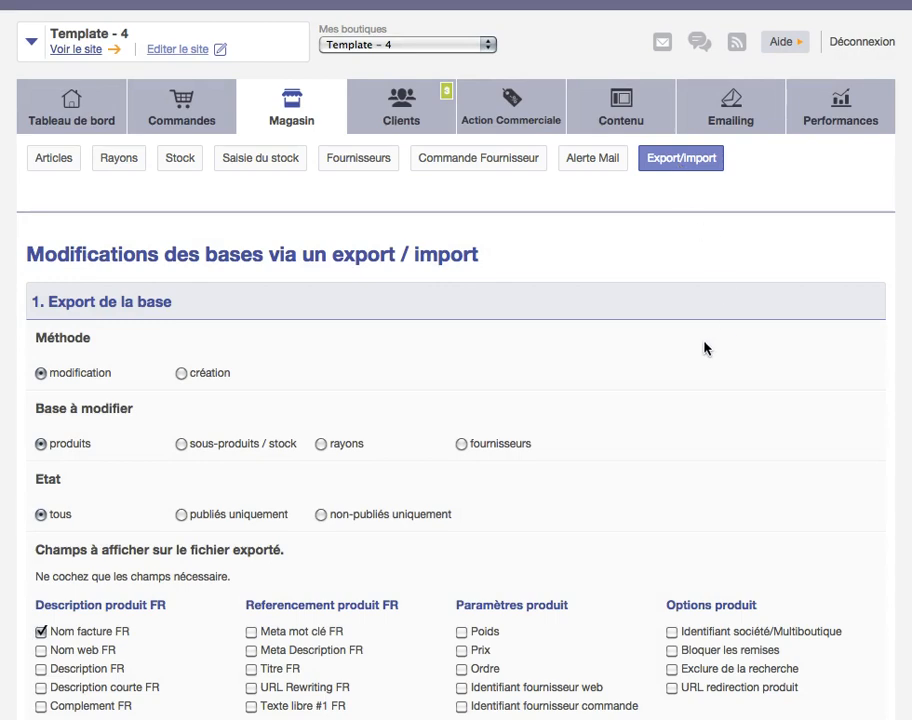
pyautogui.click(181, 373)
pyautogui.click(40, 374)
pyautogui.click(180, 444)
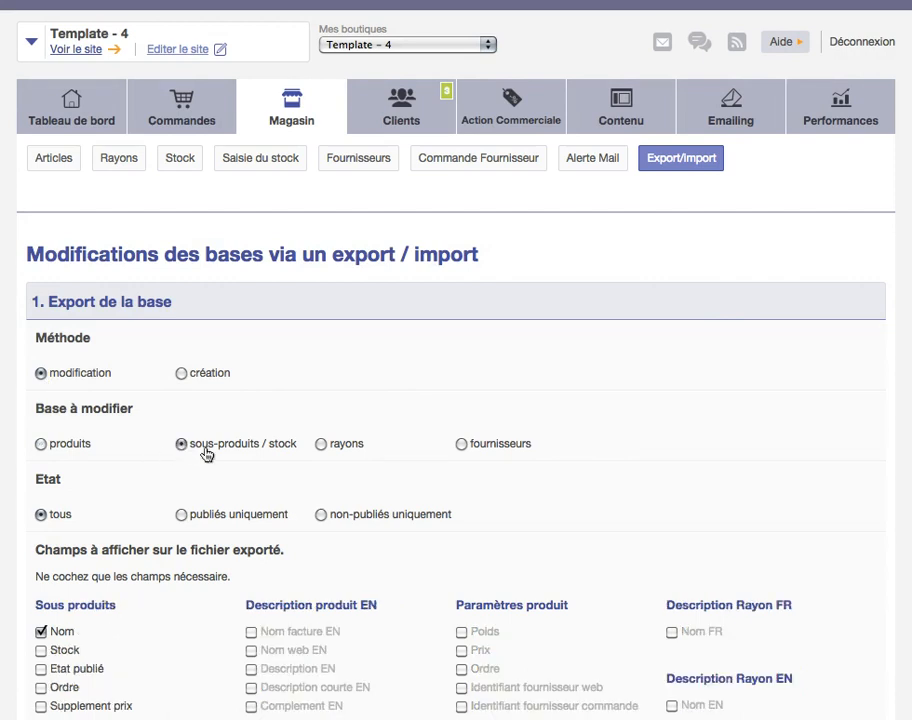
pyautogui.click(318, 444)
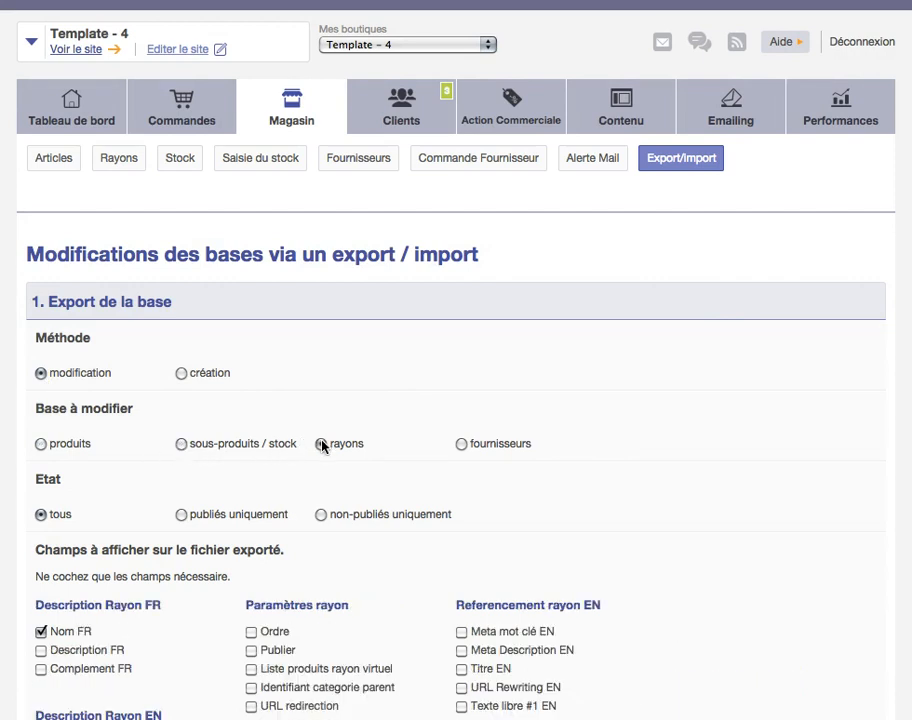
pyautogui.click(462, 444)
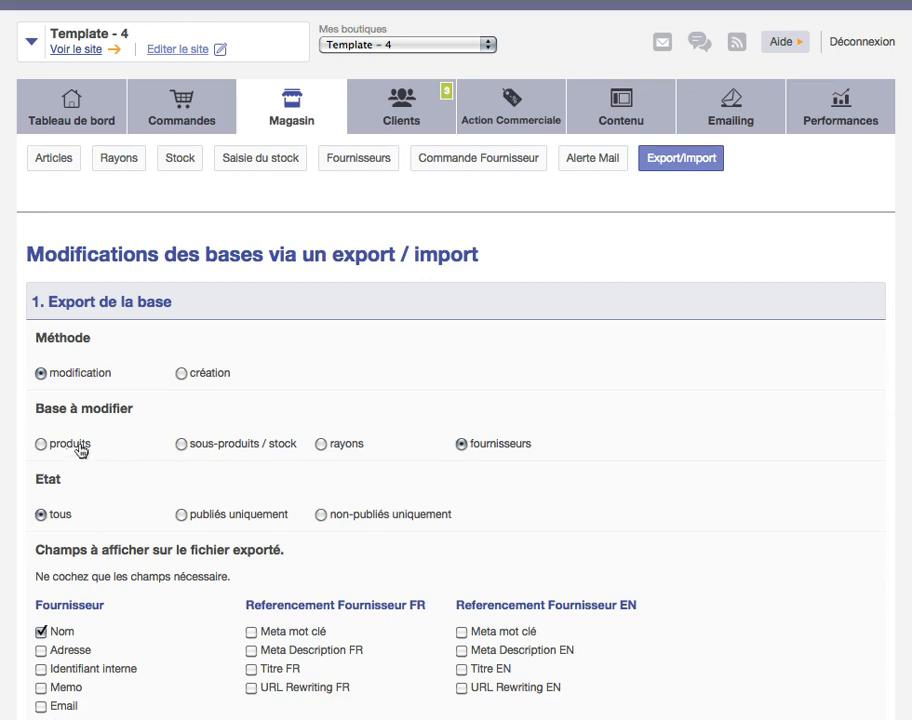
pyautogui.click(41, 445)
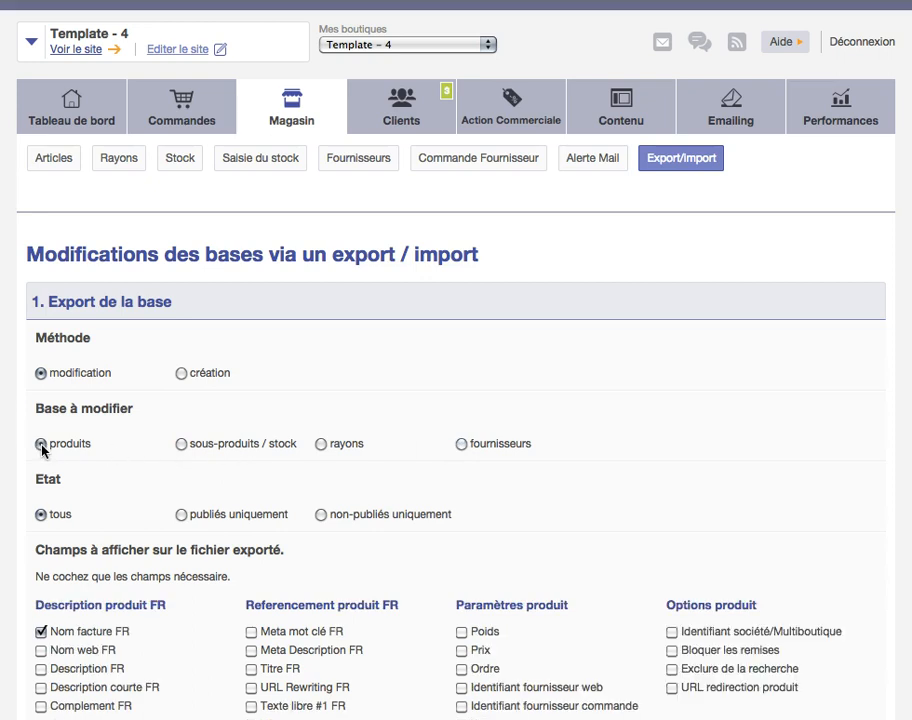
# Keep the Etat on tous and export the product base with the Nom facture FR and Prix fields
pyautogui.click(181, 516)
pyautogui.click(320, 515)
pyautogui.click(40, 515)
pyautogui.scroll(-8, 456, 400)
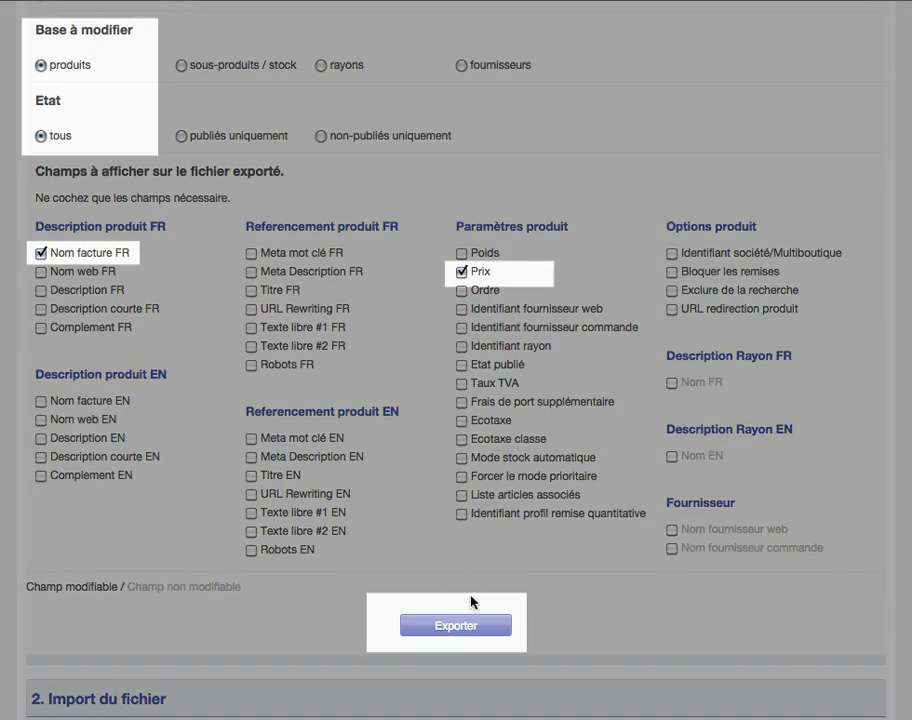
pyautogui.click(466, 625)
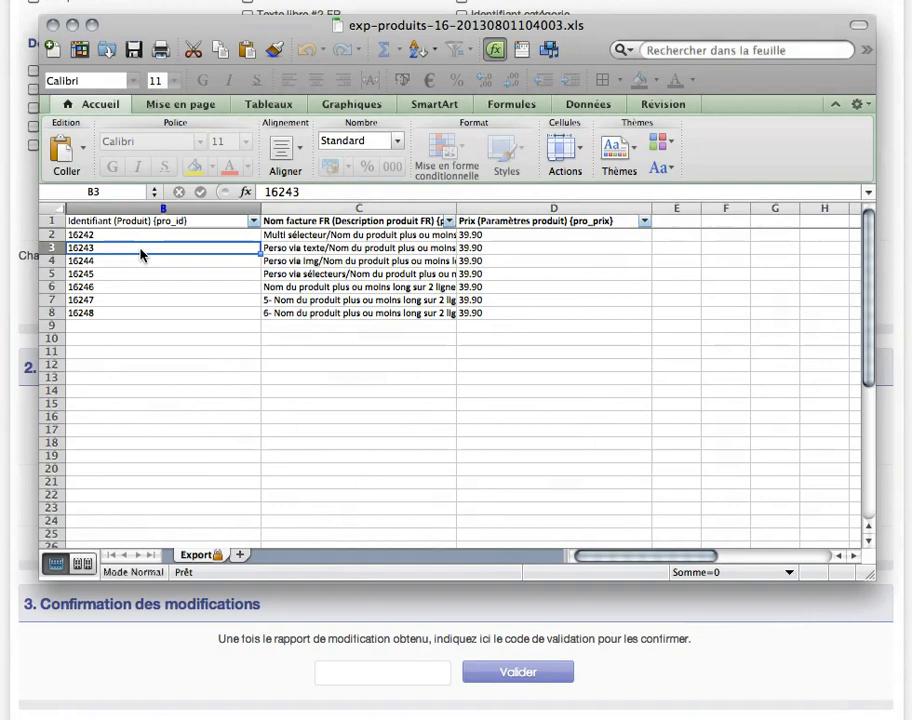
# In the exported workbook, try to edit the identifier in B3, and replace "sur" with "avec" in the invoice name in C3
pyautogui.doubleClick(141, 253)
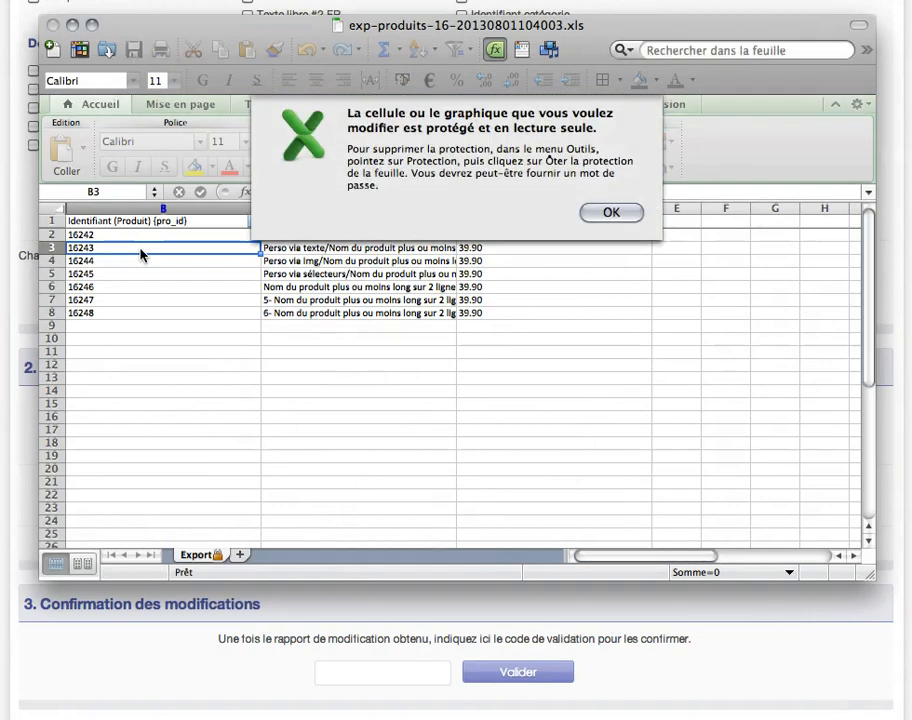
pyautogui.click(613, 211)
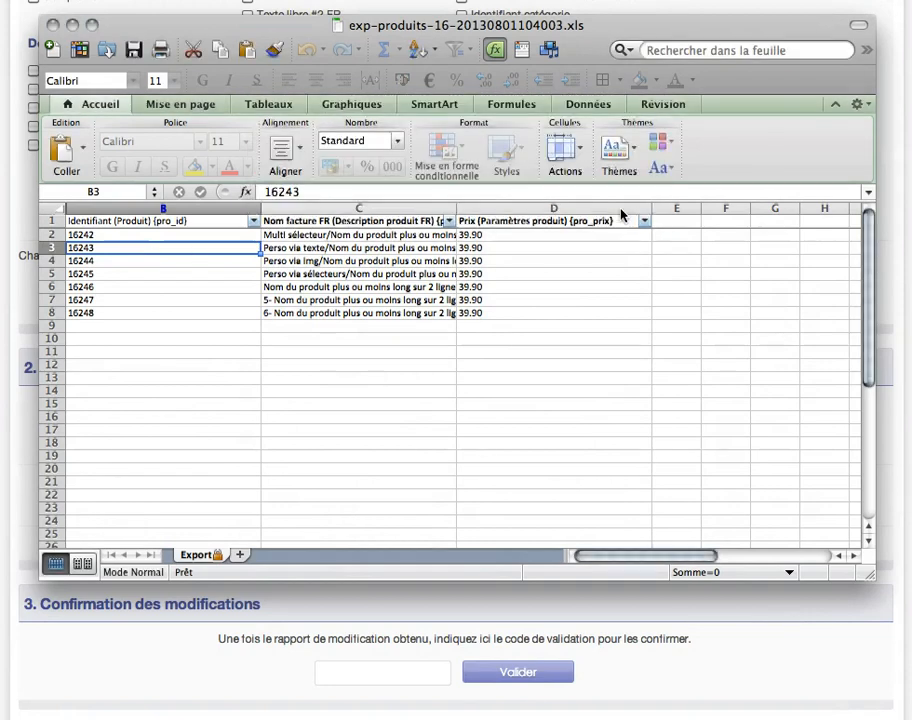
pyautogui.click(386, 246)
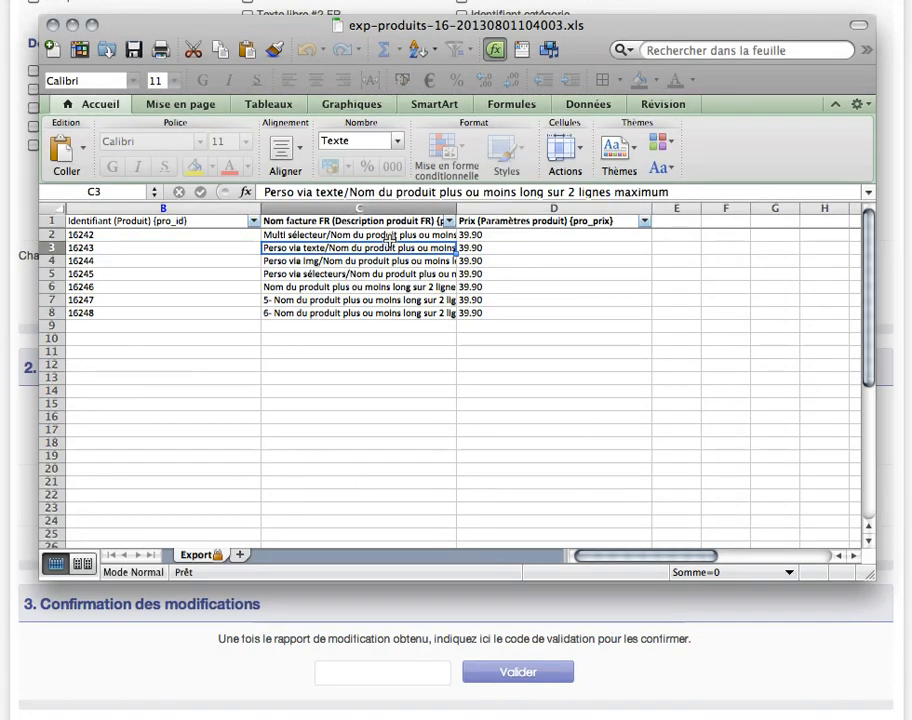
pyautogui.click(566, 198)
pyautogui.press('BackSpace')
pyautogui.press('BackSpace')
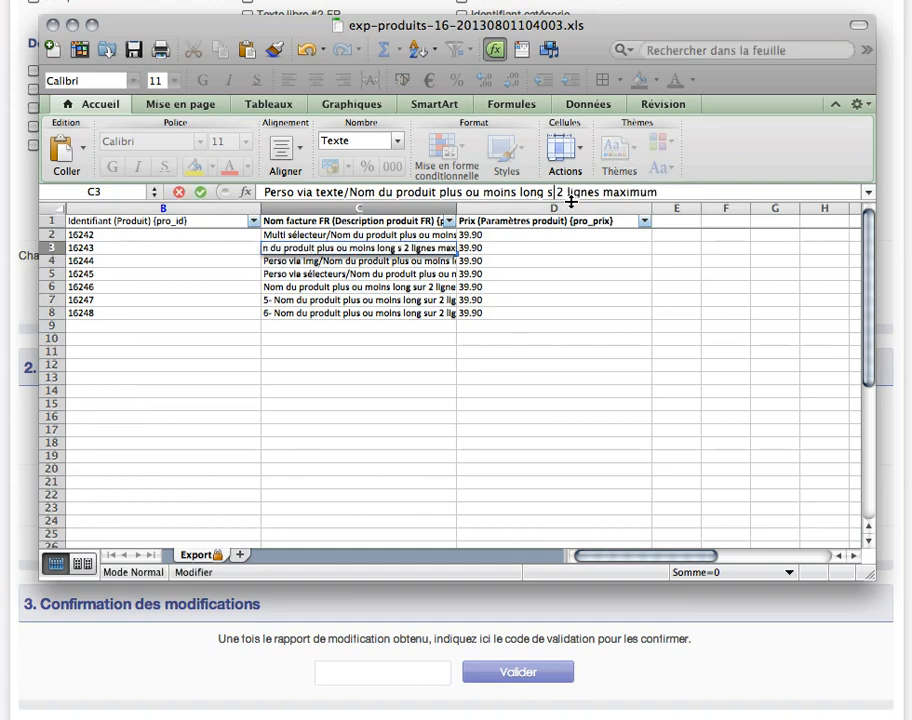
pyautogui.press('BackSpace')
pyautogui.write('avec')
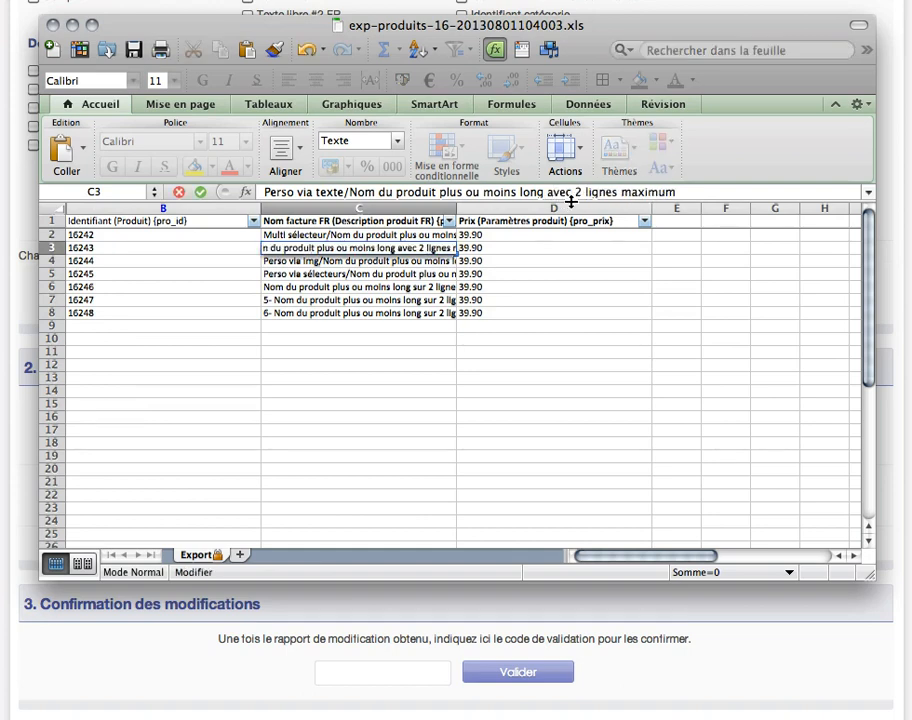
pyautogui.press('Return')
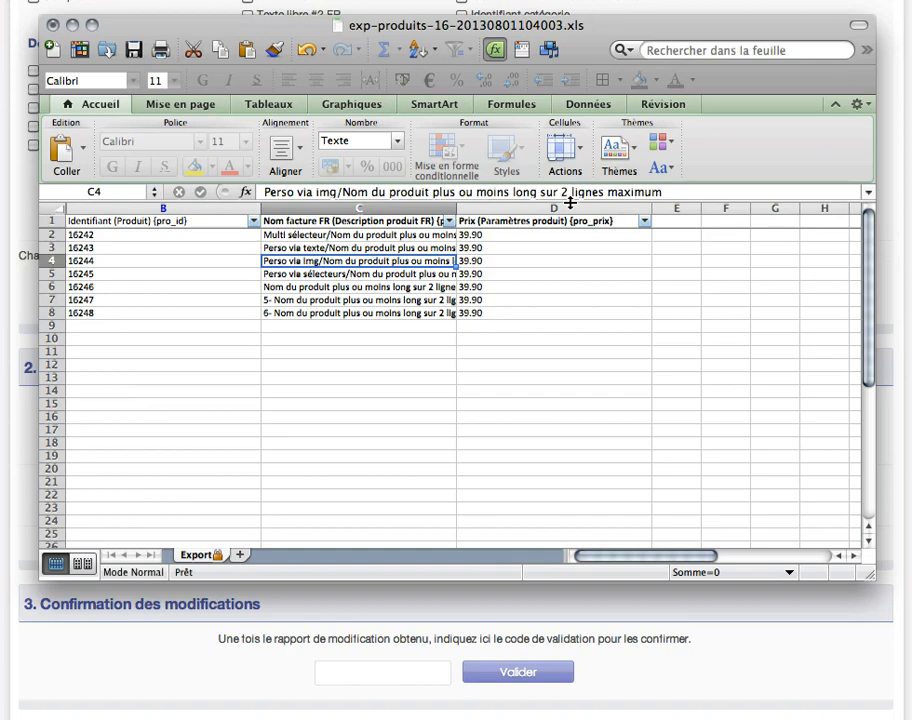
# Replace the price in cell D4 with the non-numeric value "texte"
pyautogui.click(480, 260)
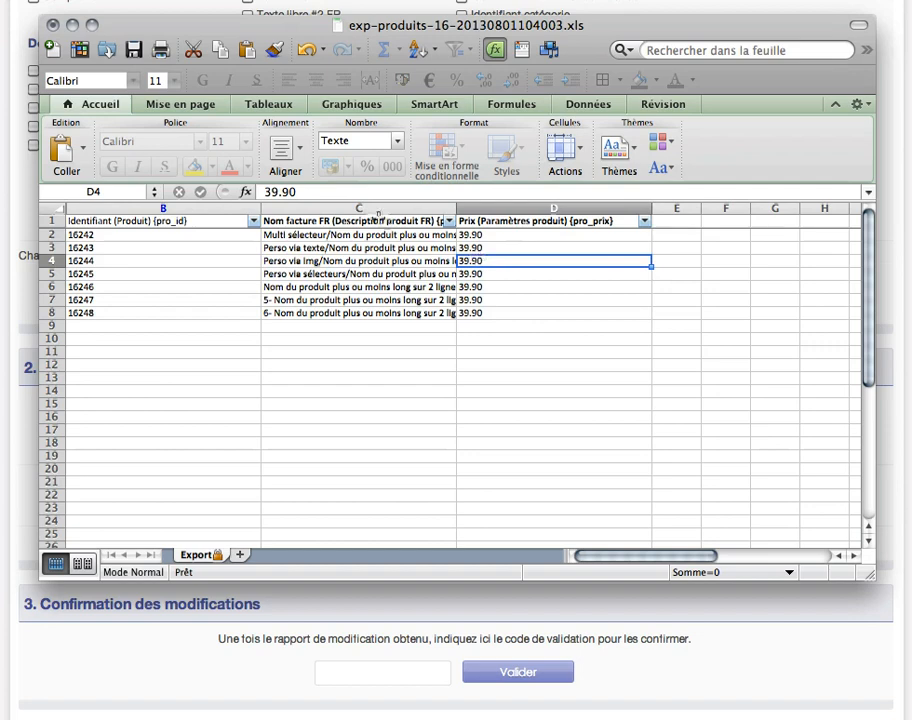
pyautogui.hotkey('ctrl', 'u')
pyautogui.press('BackSpace')
pyautogui.press('BackSpace')
pyautogui.press('BackSpace')
pyautogui.press('BackSpace')
pyautogui.press('BackSpace')
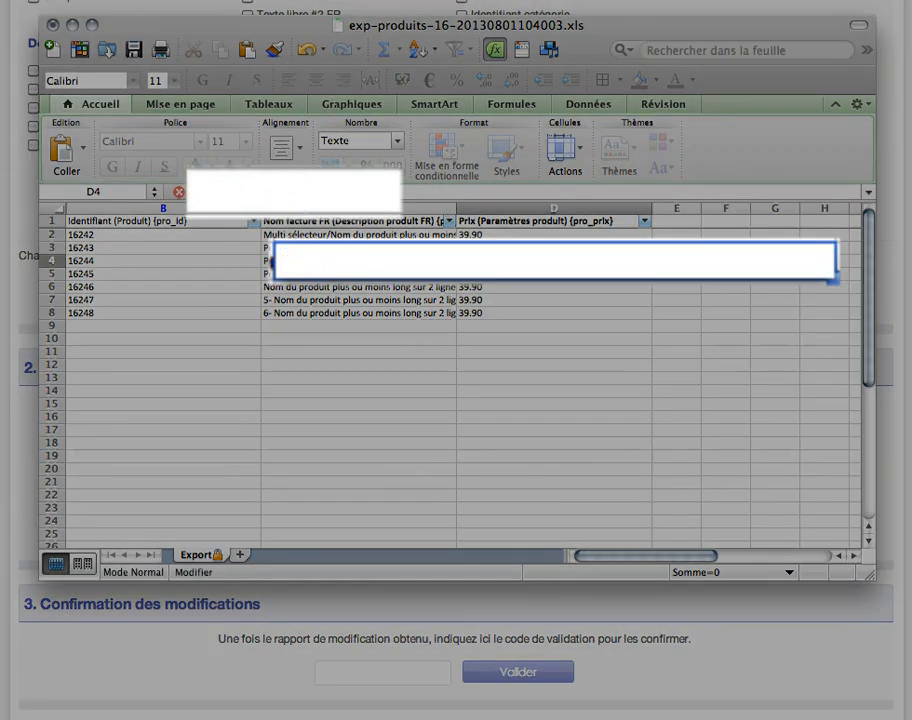
pyautogui.write('test')
pyautogui.press('BackSpace')
pyautogui.write('x')
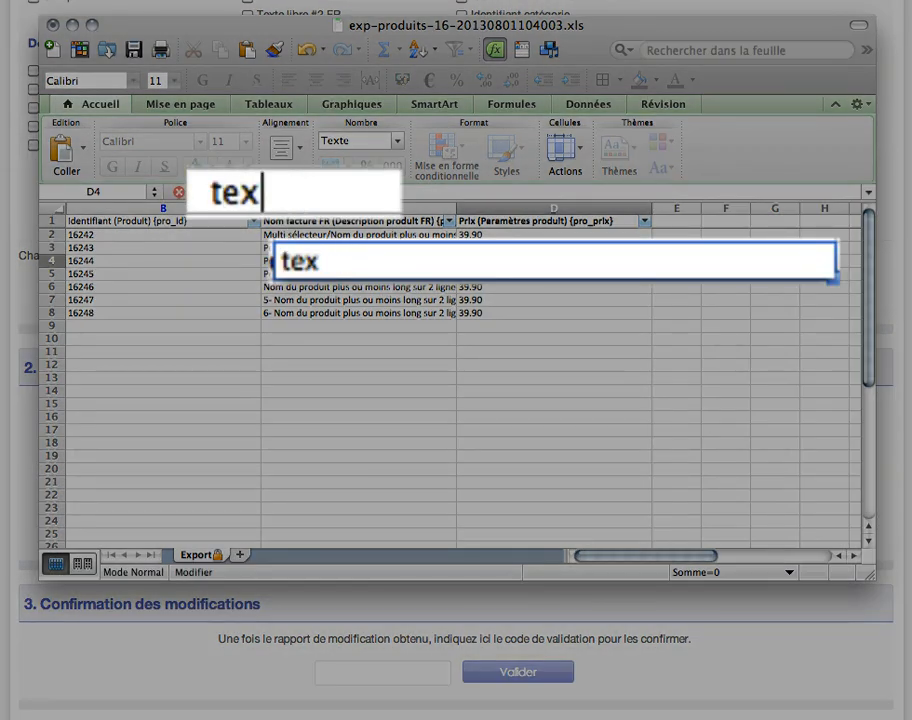
pyautogui.write('te')
pyautogui.press('Return')
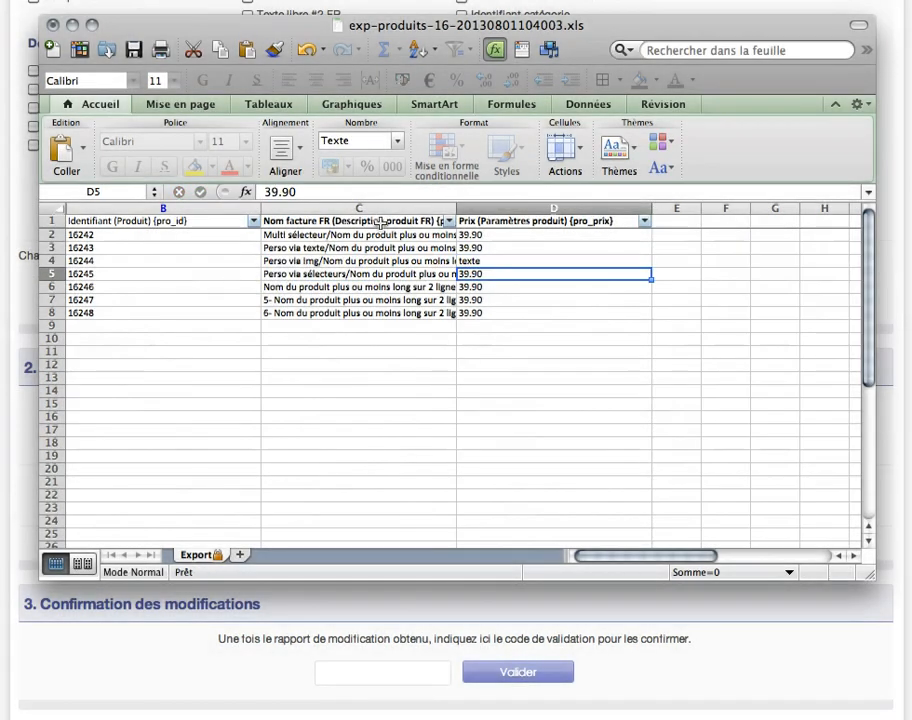
# Save the edited export workbook and close it
pyautogui.click(482, 258)
pyautogui.click(133, 50)
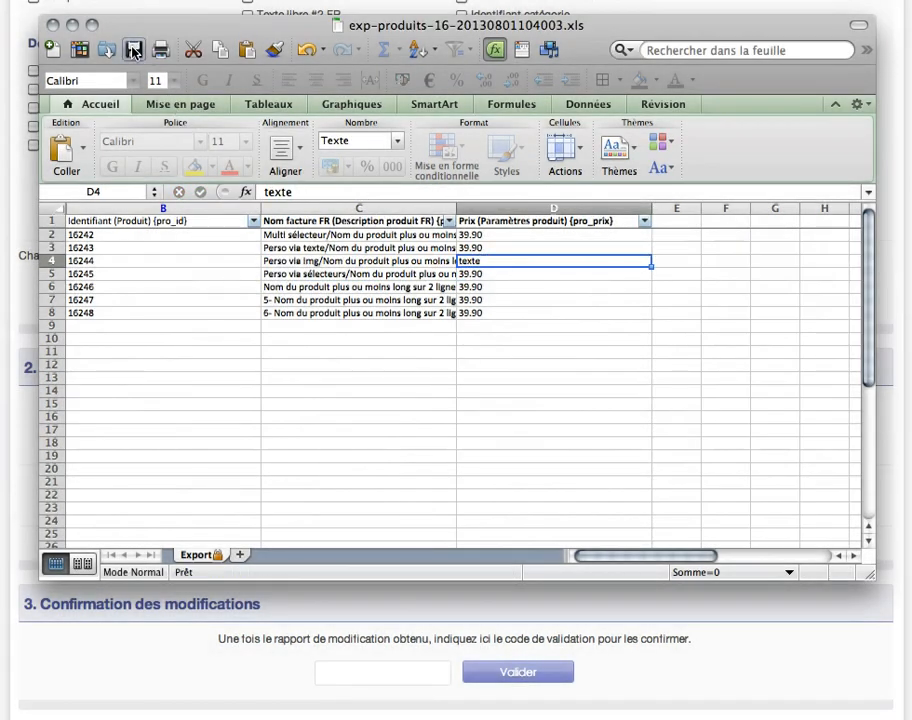
pyautogui.click(54, 25)
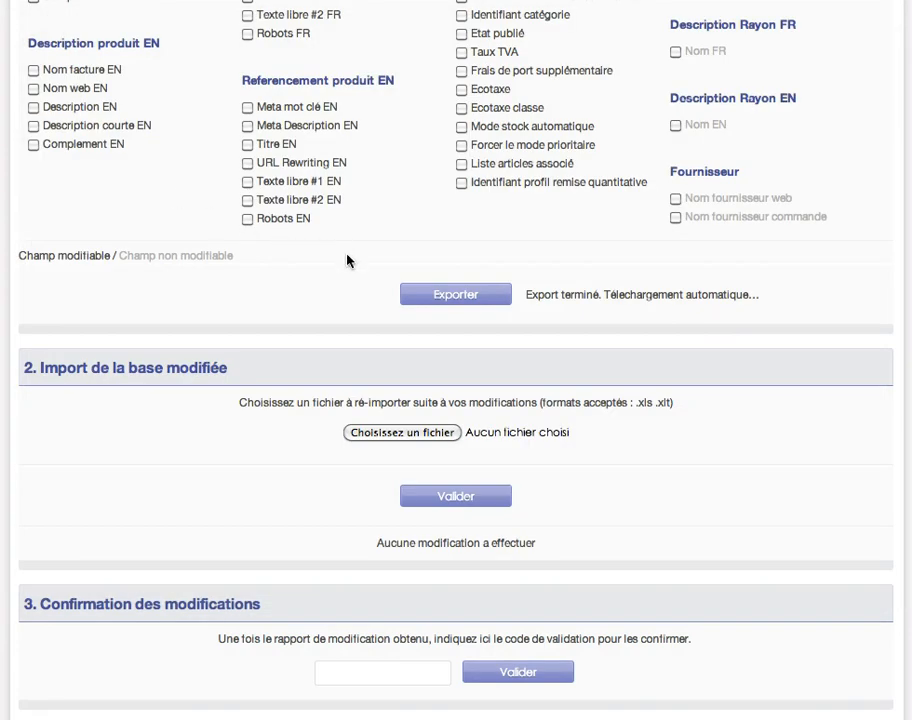
# Import the modified file exp-produits-16-20130801104003.xls from the Bureau folder and load its modification report
pyautogui.click(399, 434)
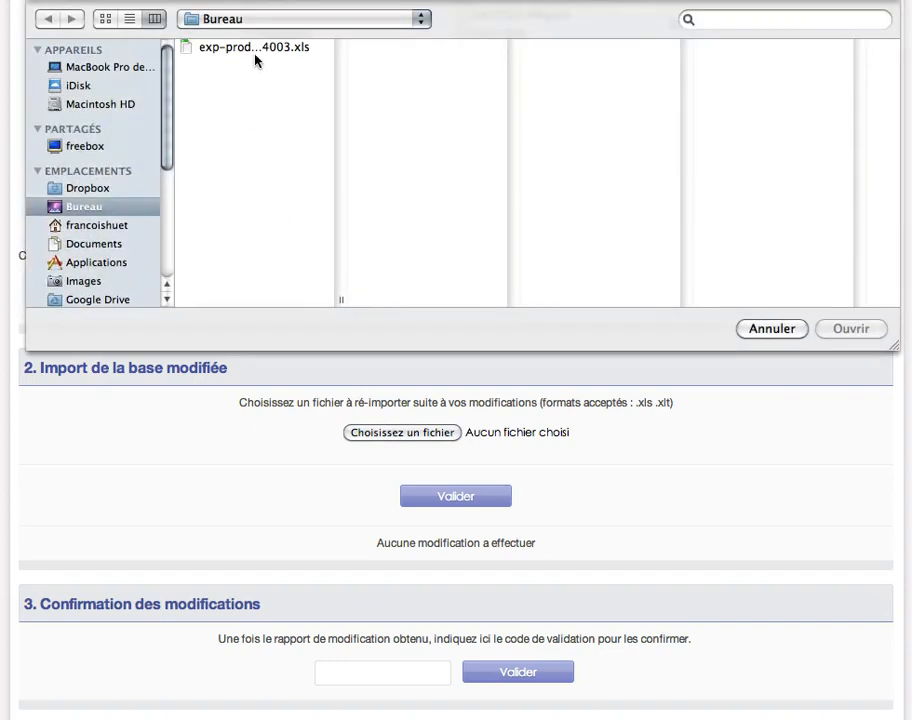
pyautogui.click(258, 48)
pyautogui.doubleClick(259, 49)
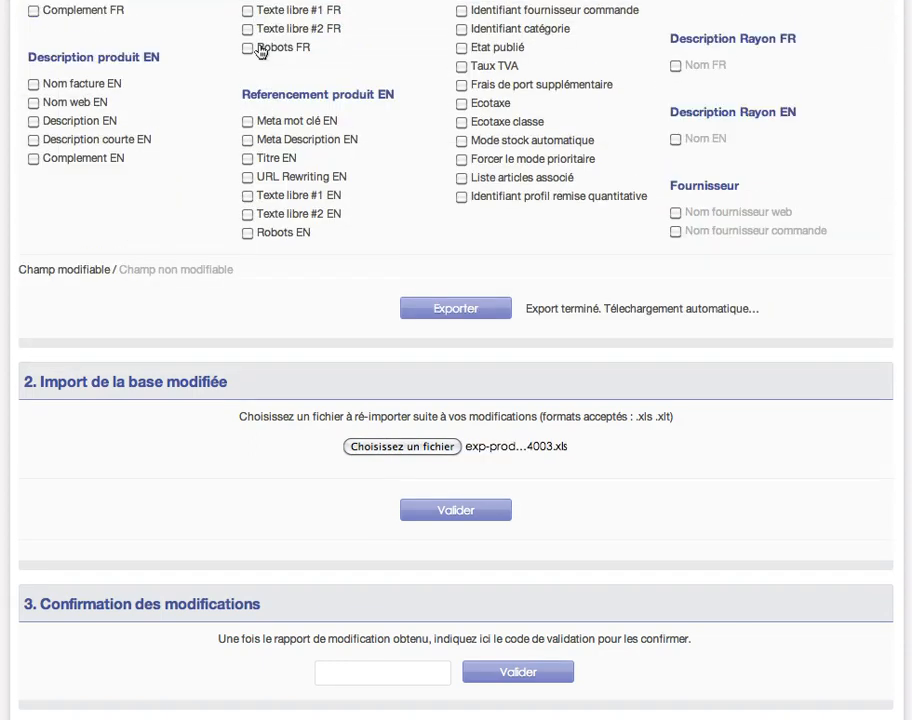
pyautogui.click(447, 510)
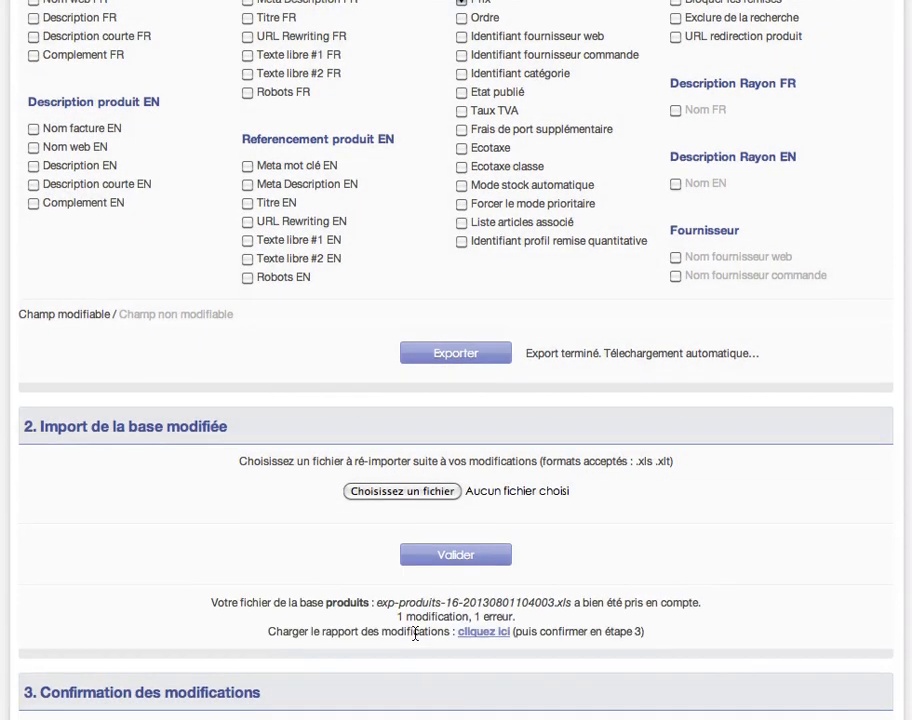
pyautogui.scroll(-2, 415, 636)
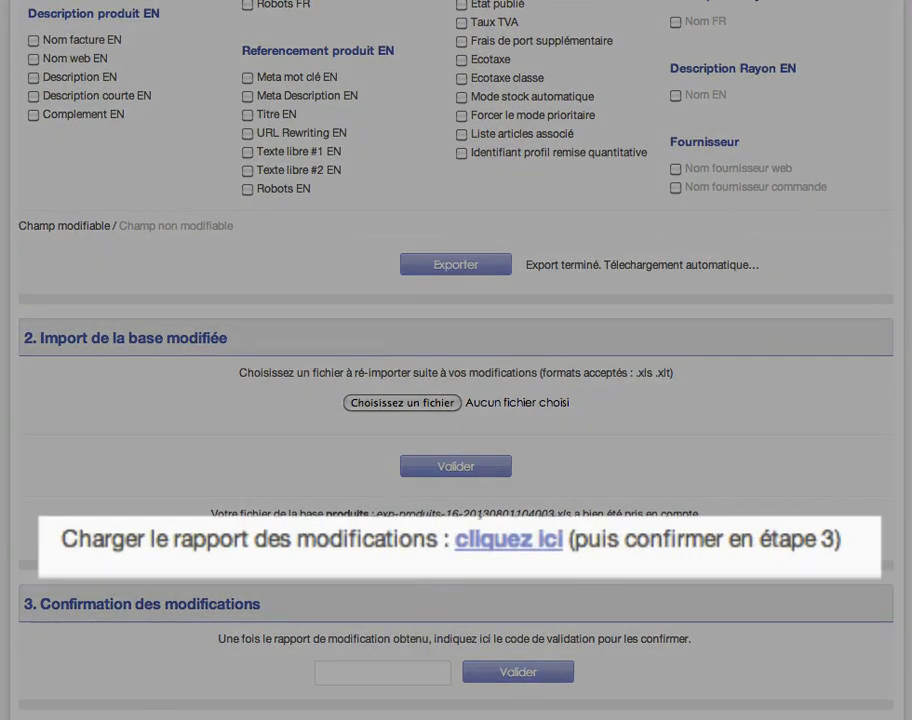
pyautogui.click(530, 542)
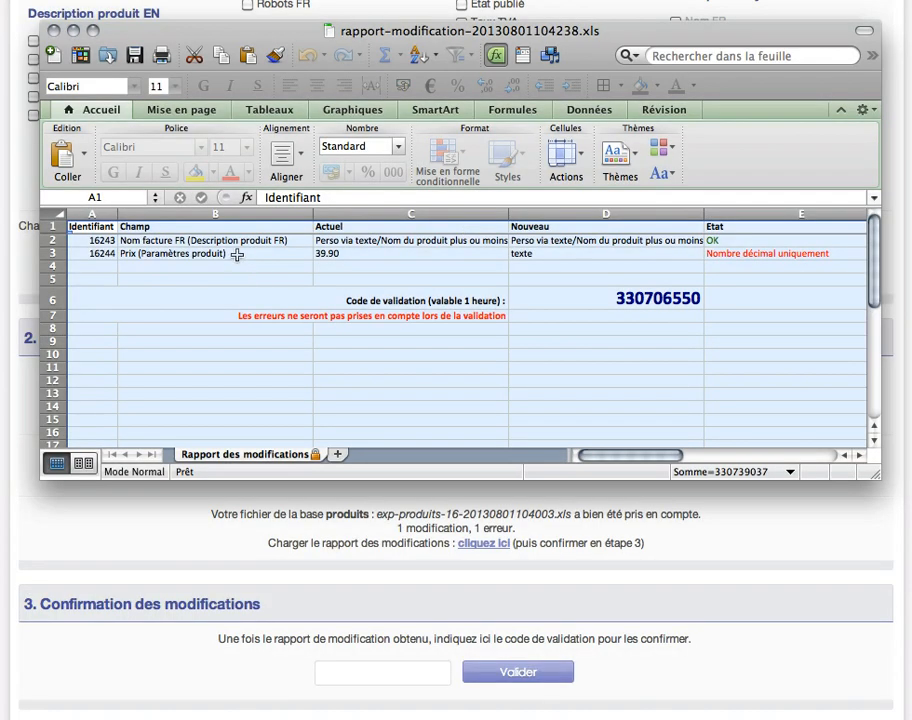
# Examine the current value, new value and status of both changes plus the error note in the report, and close it
pyautogui.click(331, 242)
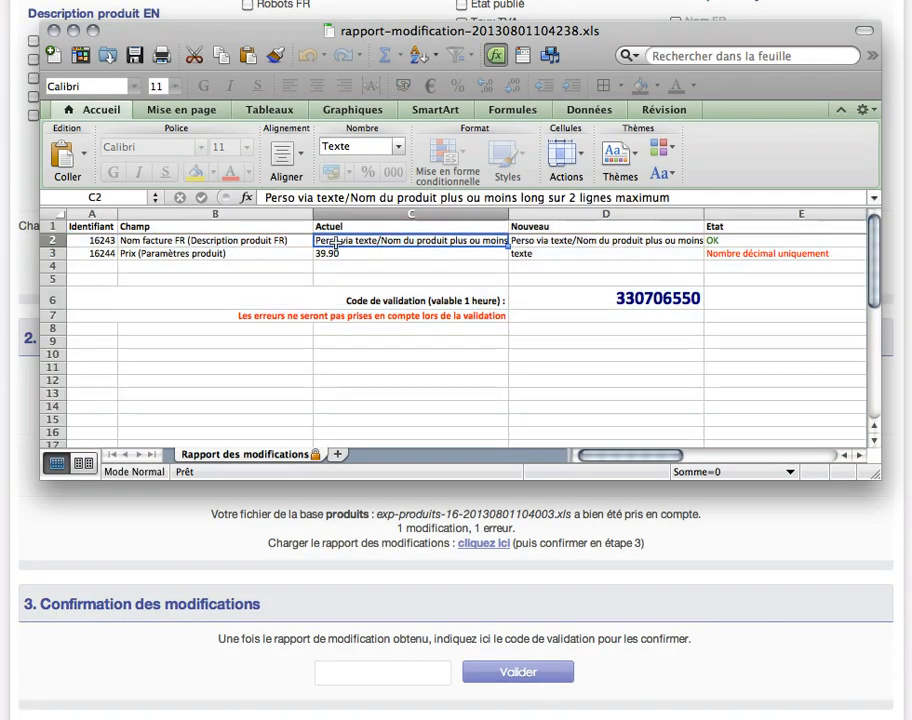
pyautogui.click(536, 242)
pyautogui.click(732, 243)
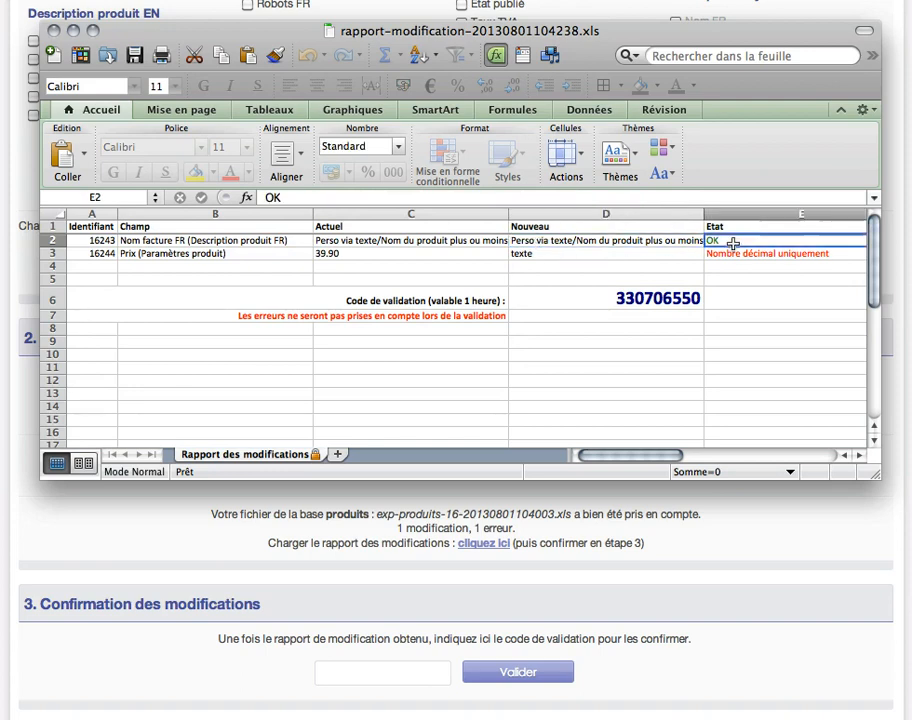
pyautogui.click(421, 254)
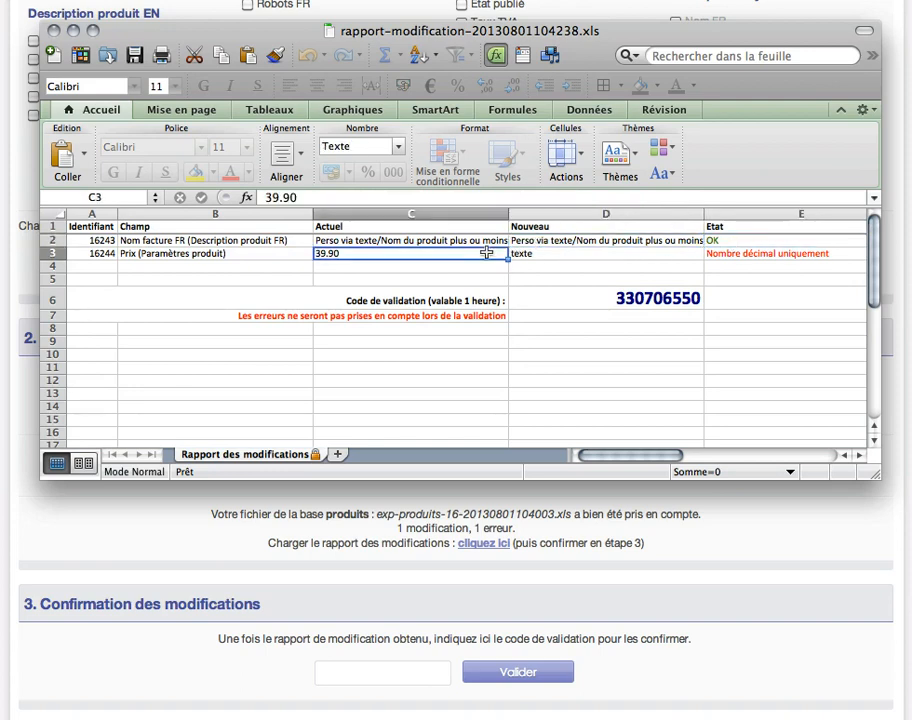
pyautogui.click(577, 257)
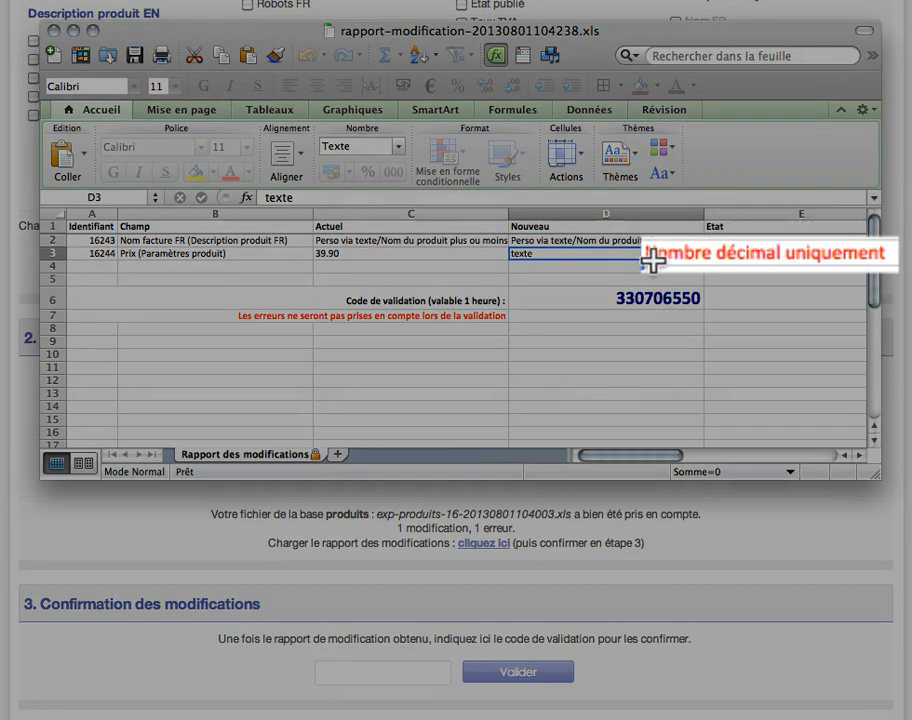
pyautogui.click(716, 257)
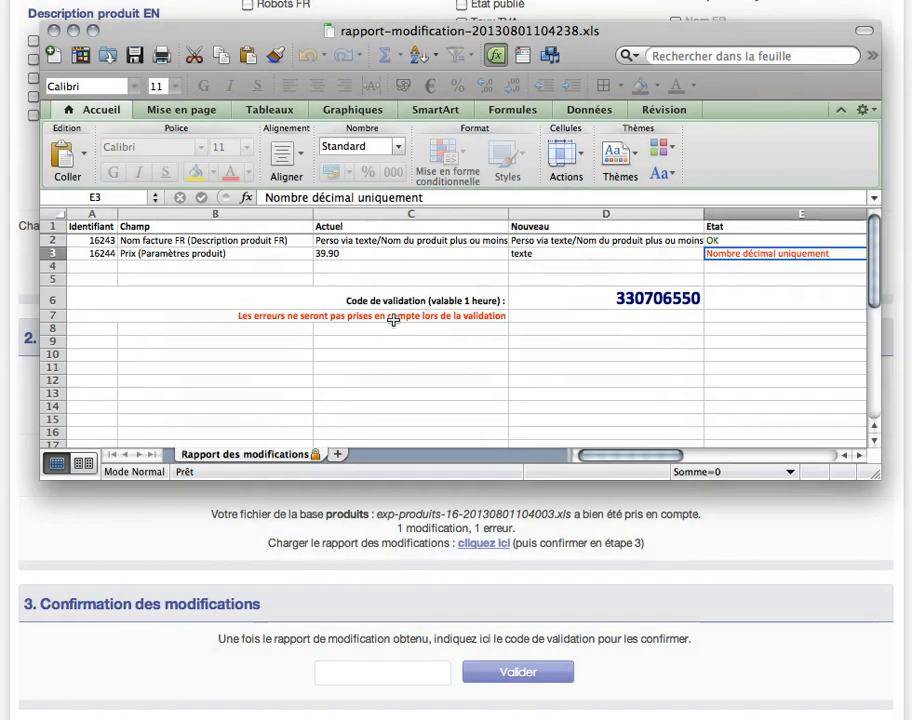
pyautogui.click(390, 318)
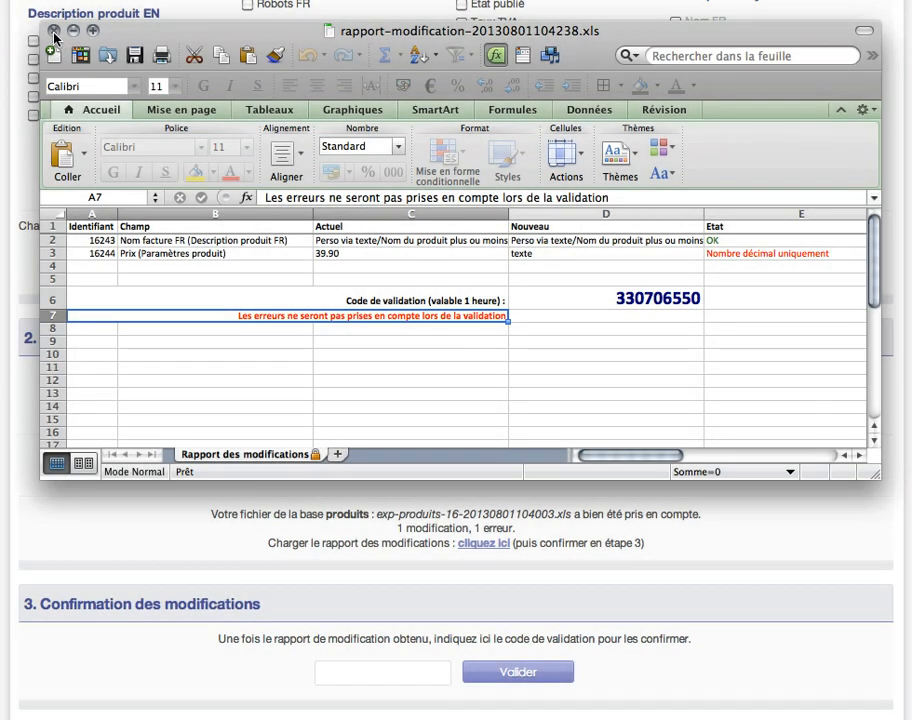
pyautogui.click(54, 32)
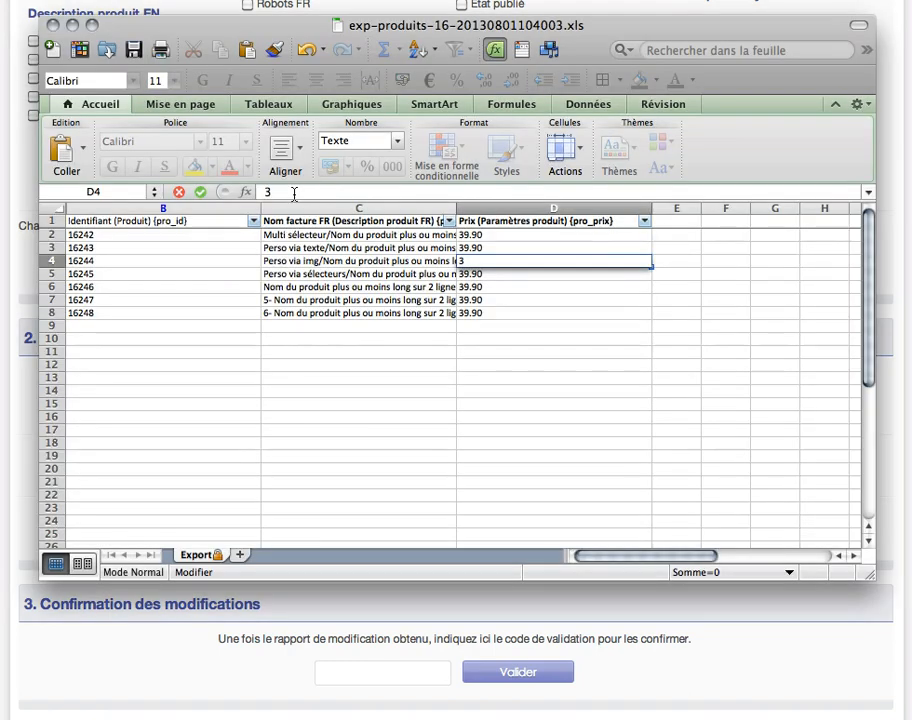
# In the exported product workbook, set the price in cell D4 to 34,90
pyautogui.write('9,90')
pyautogui.press('Return')
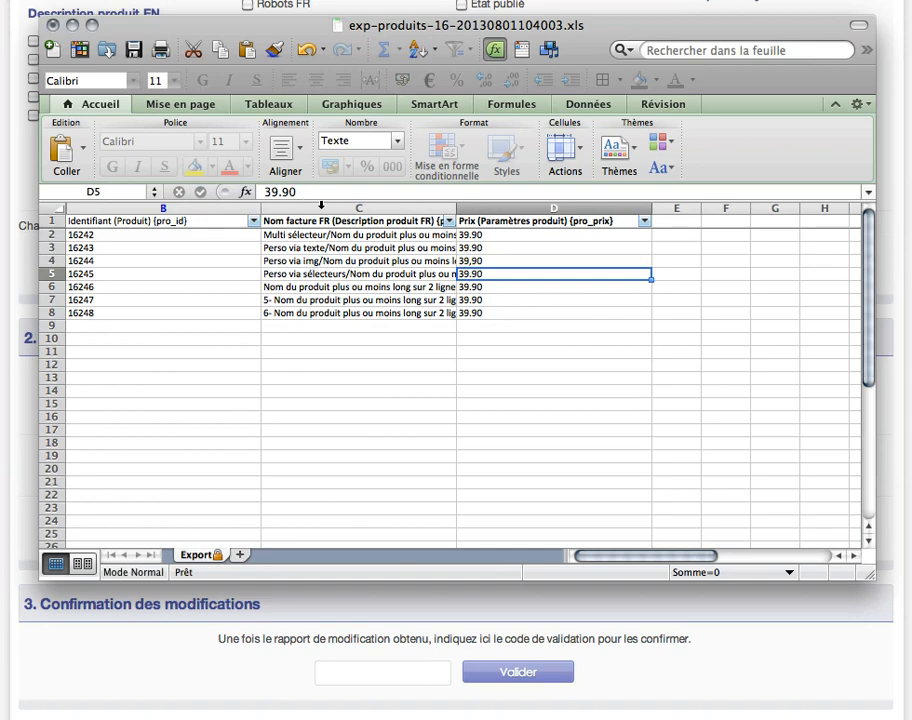
pyautogui.press('Up')
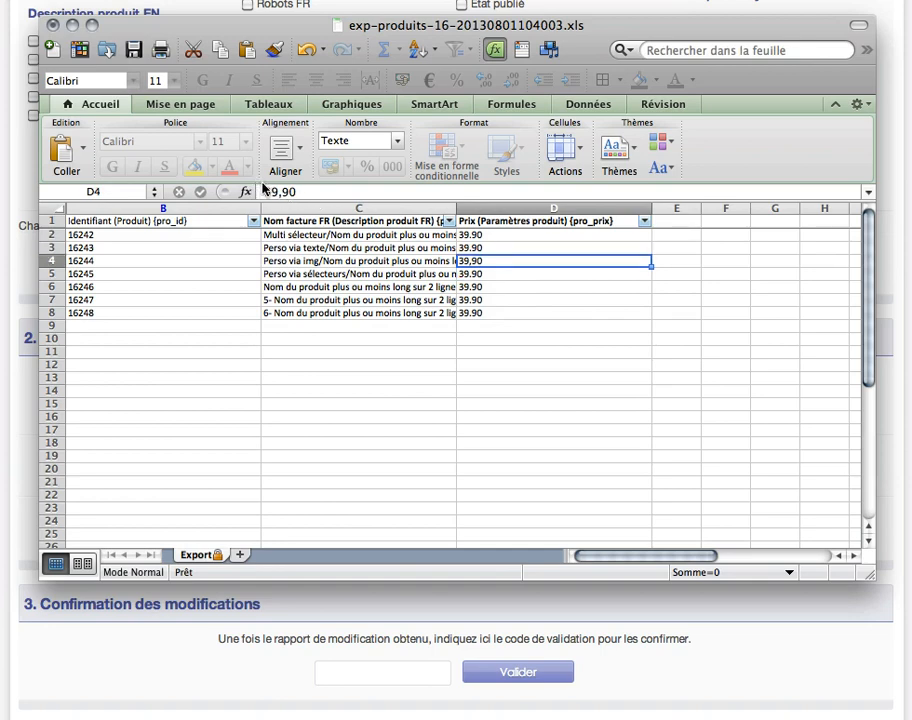
pyautogui.click(268, 192)
pyautogui.press('BackSpace')
pyautogui.write('4')
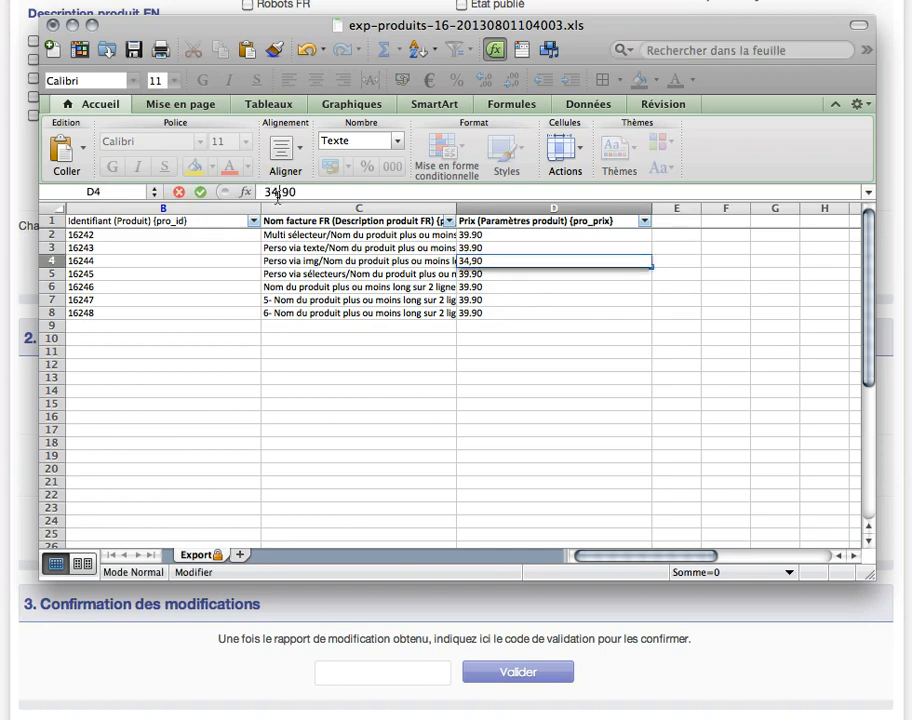
pyautogui.press('Return')
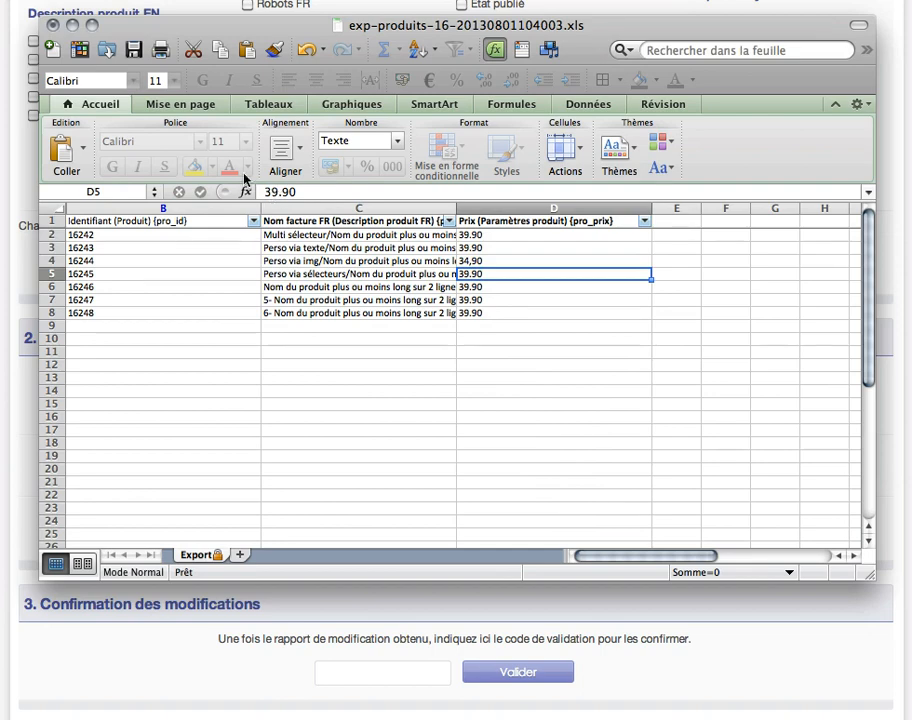
# Save and close the corrected export workbook, and re-import exp-produits-16-20130801104003.xls from the Bureau folder as the modified base
pyautogui.click(135, 51)
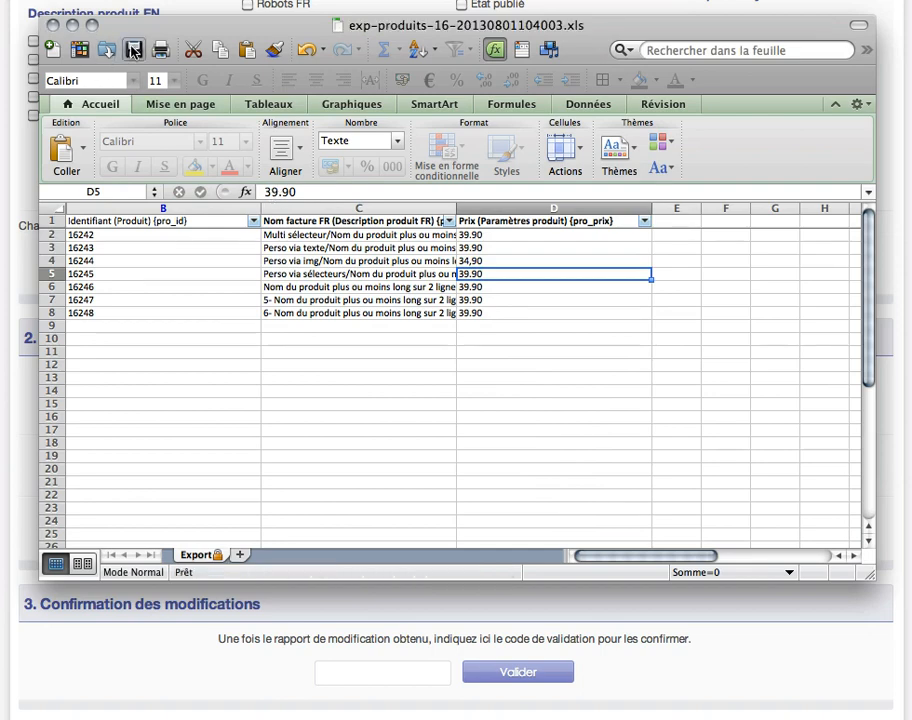
pyautogui.click(53, 26)
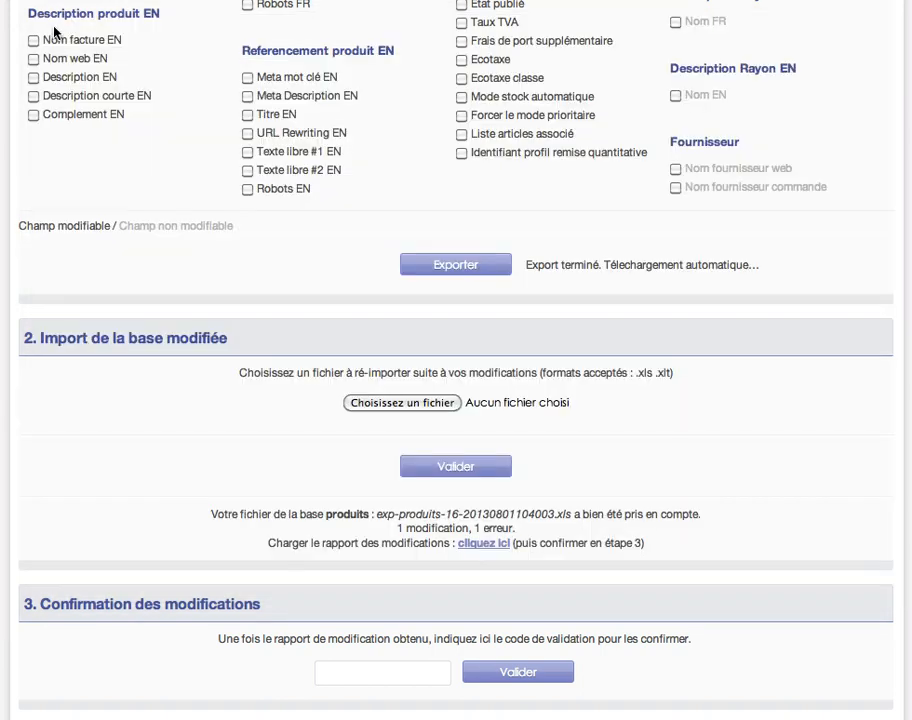
pyautogui.click(424, 405)
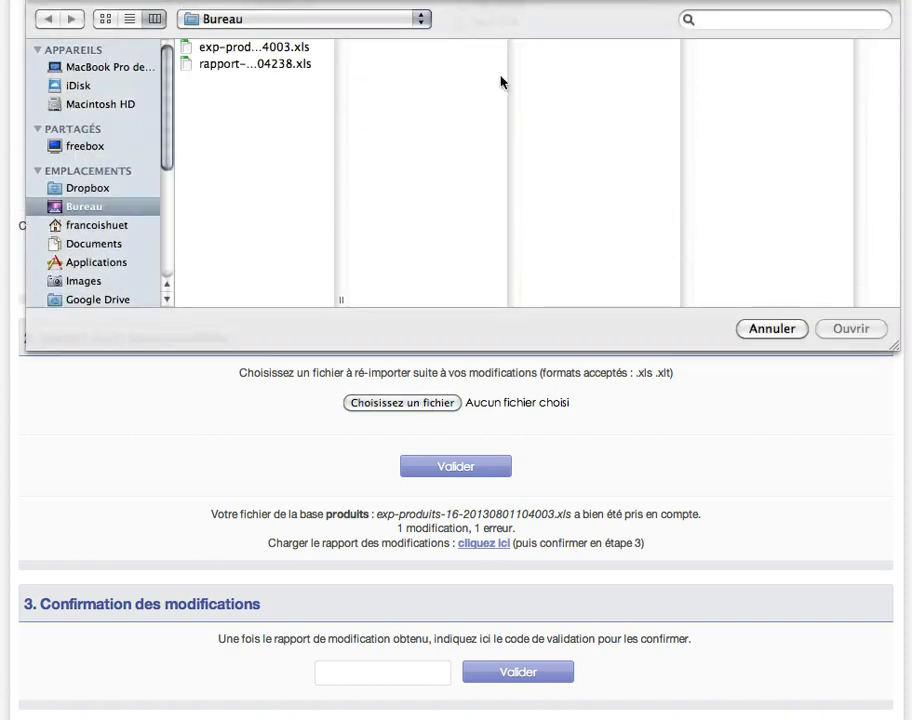
pyautogui.click(208, 46)
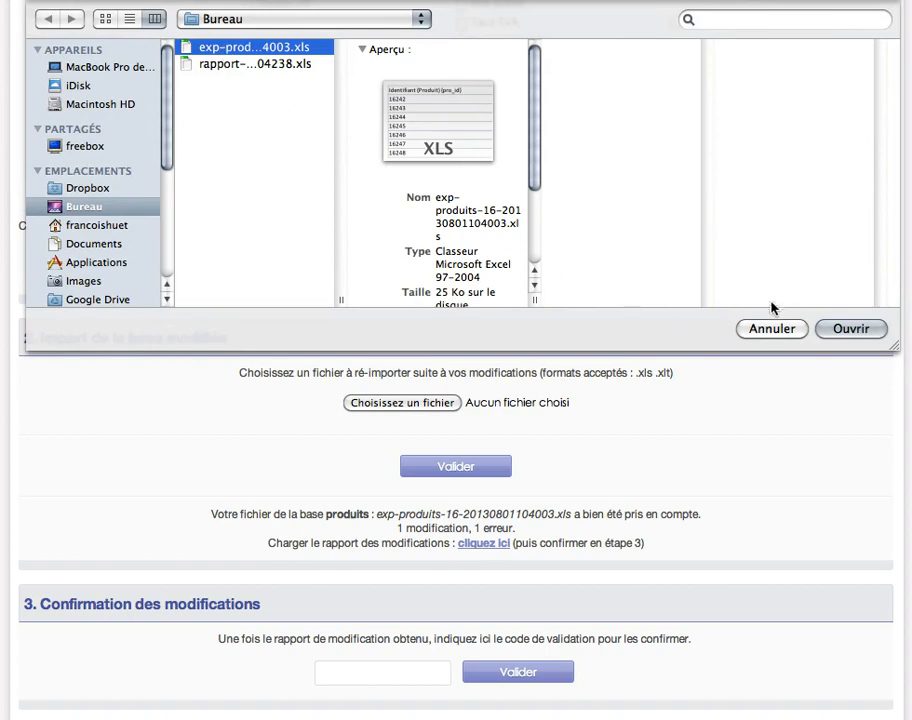
pyautogui.click(837, 338)
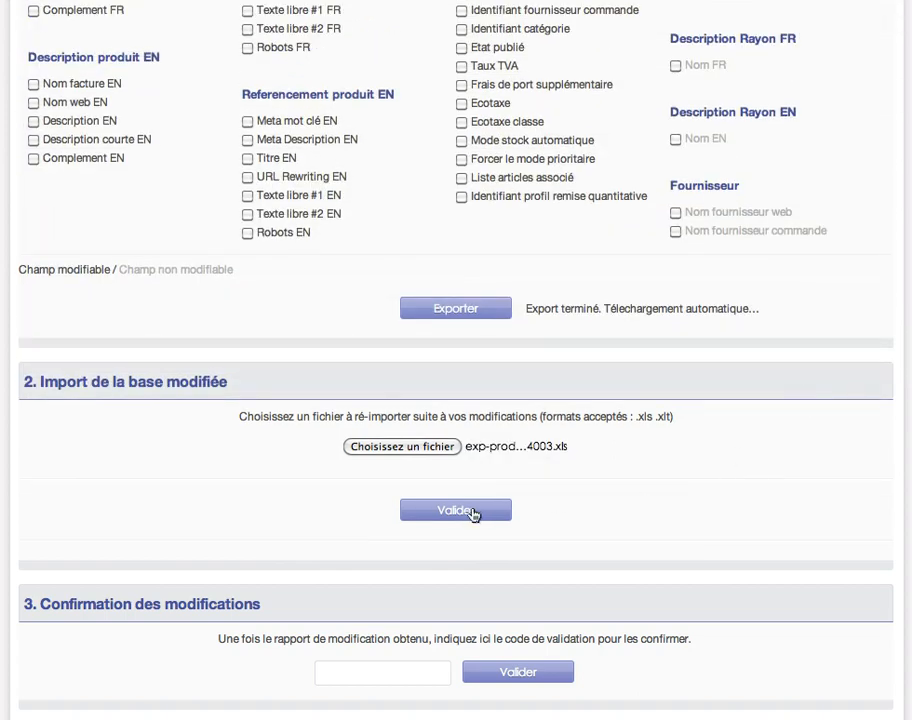
pyautogui.click(466, 511)
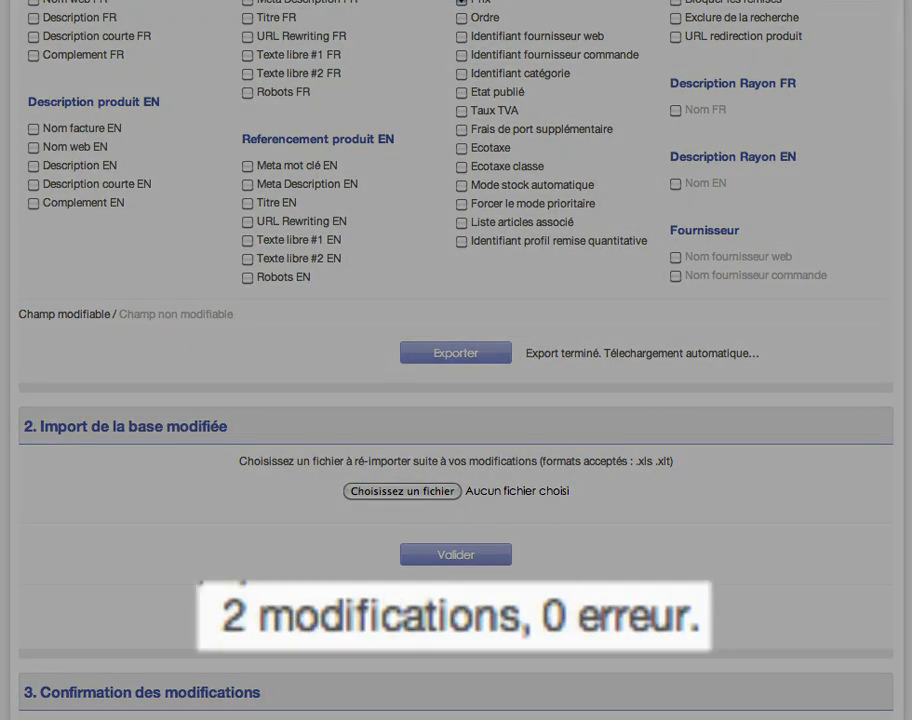
# Load the new modification report and examine the status of the name and price changes and the validation code
pyautogui.scroll(-2, 550, 540)
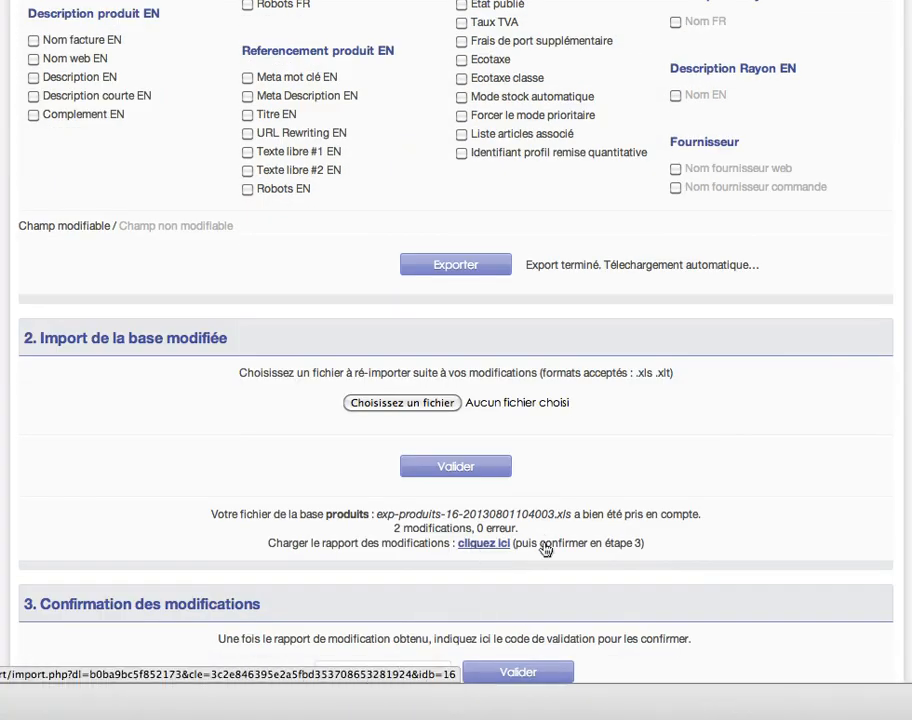
pyautogui.click(478, 546)
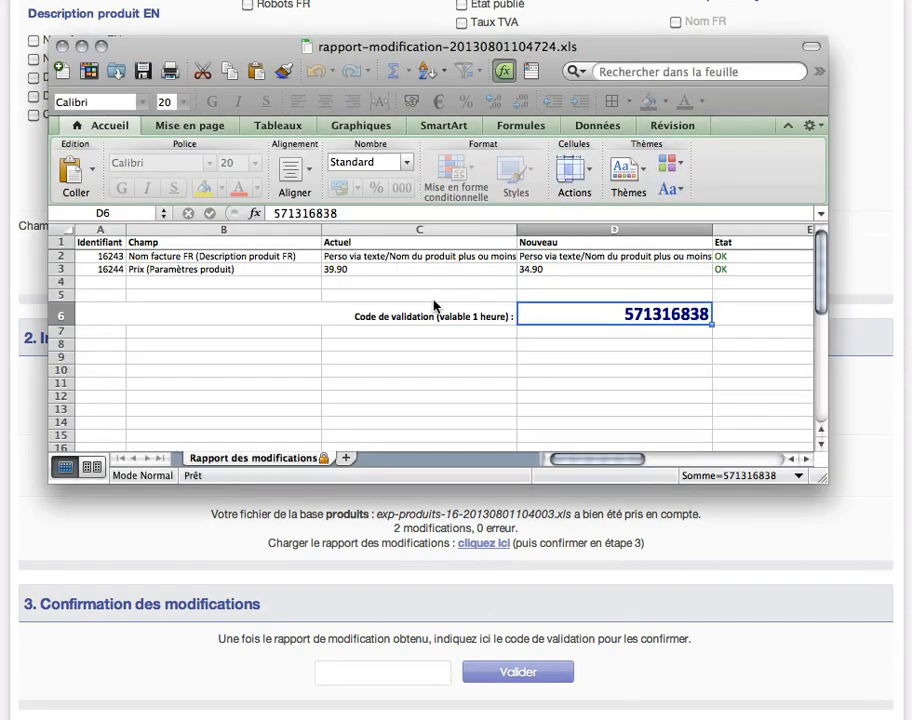
pyautogui.click(737, 256)
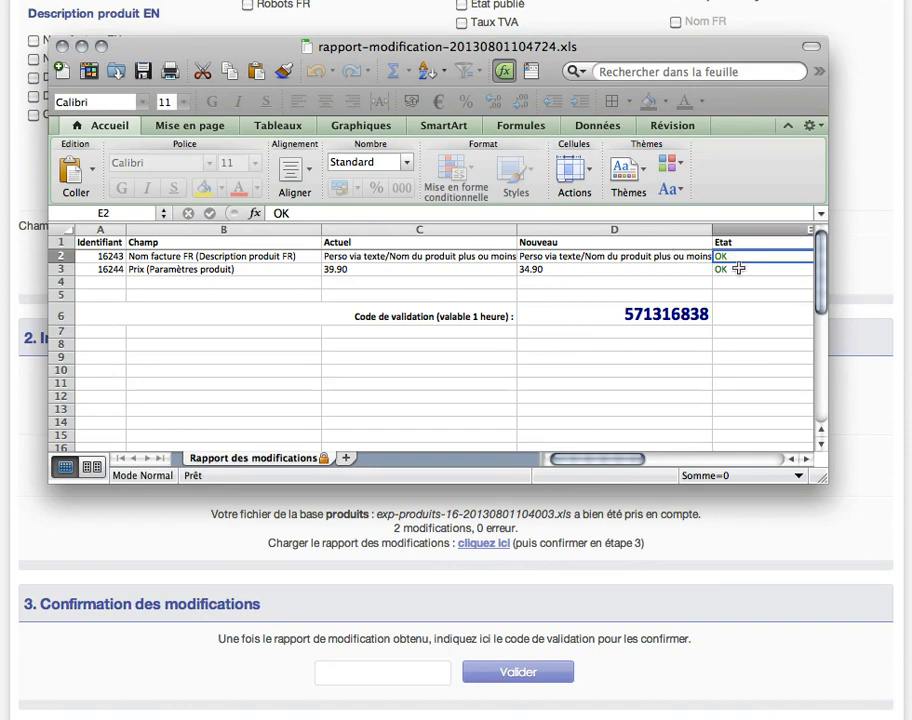
pyautogui.click(735, 270)
pyautogui.click(692, 316)
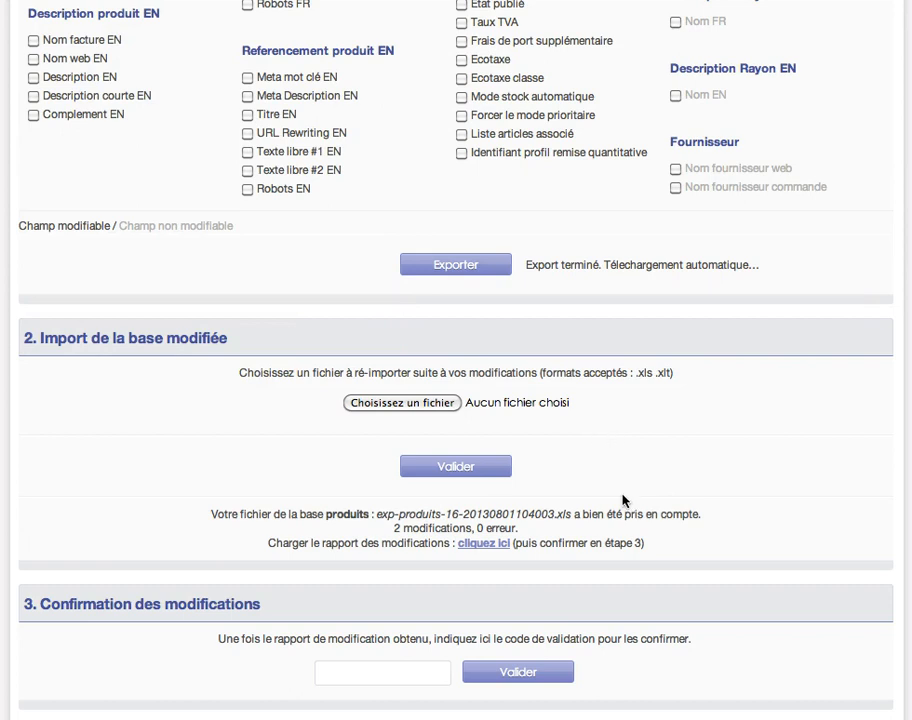
# Enter the validation code from the report in the modification confirmation section and validate the update
pyautogui.click(356, 673)
pyautogui.write('57')
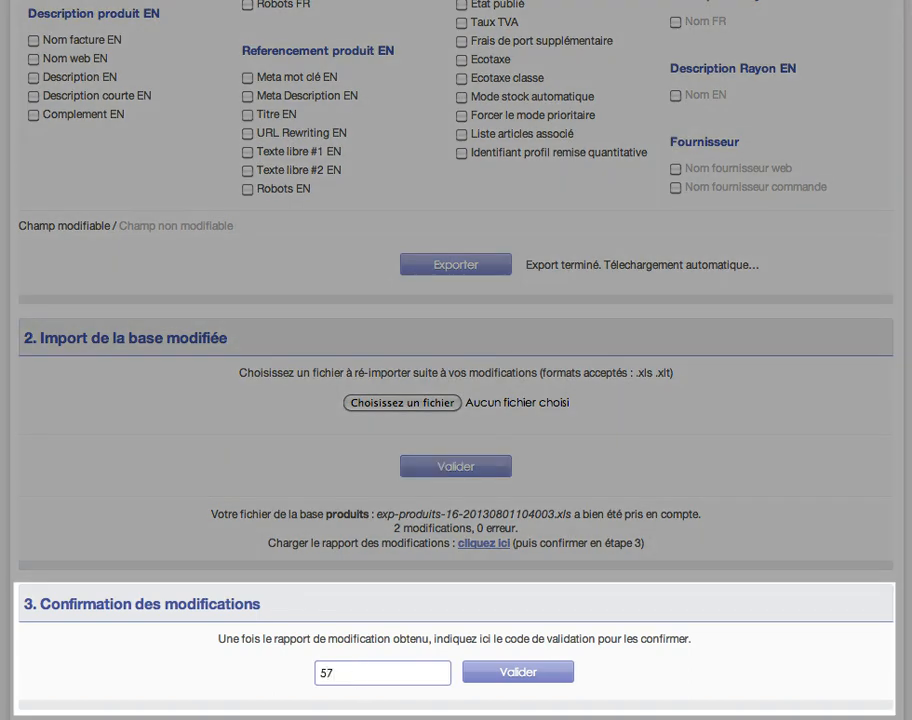
pyautogui.write('1316')
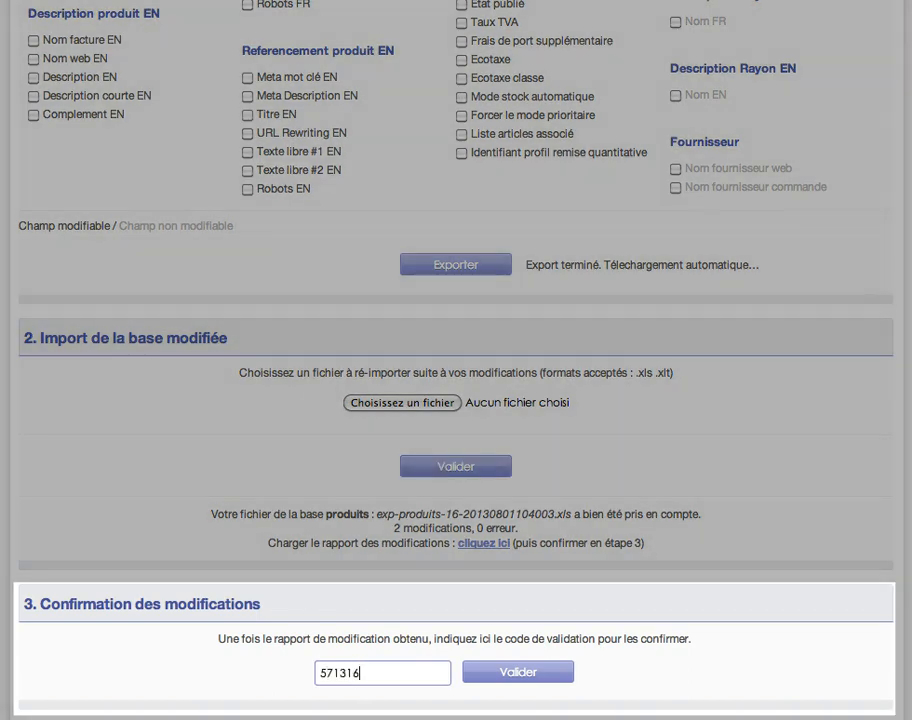
pyautogui.write('838')
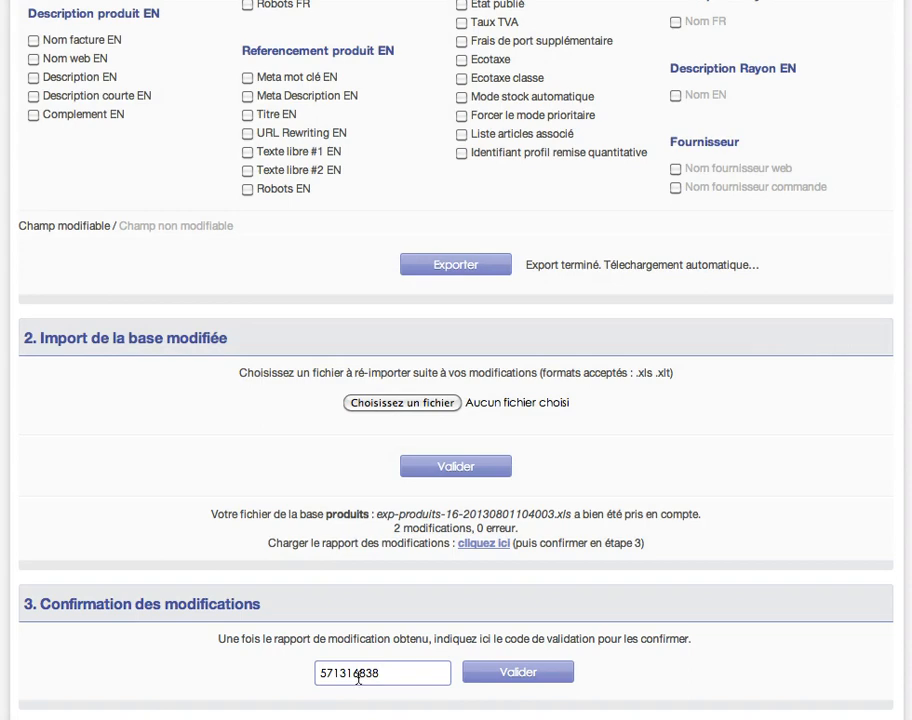
pyautogui.click(506, 675)
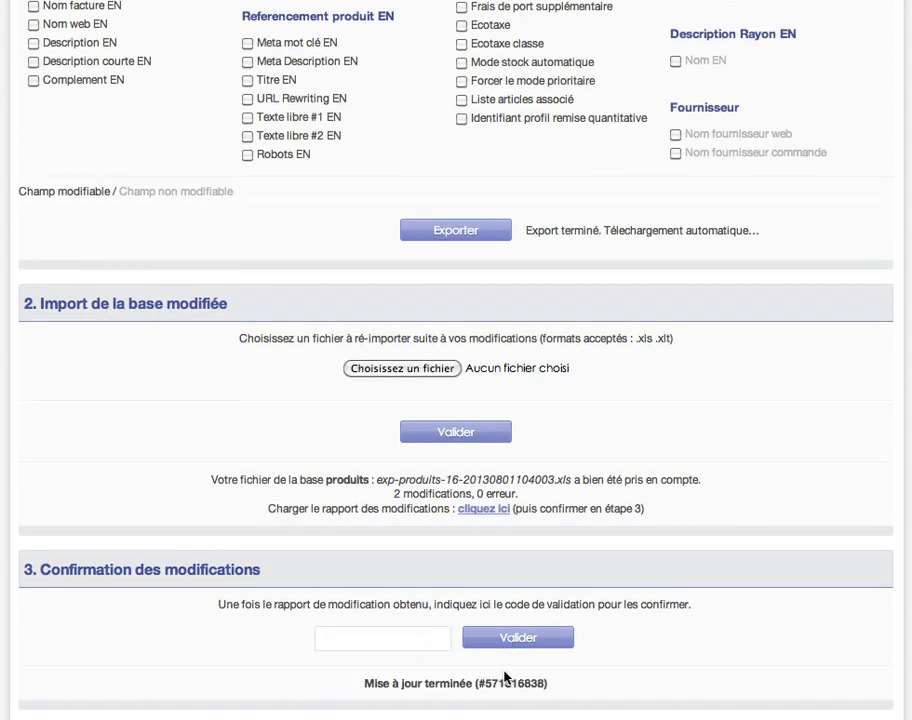